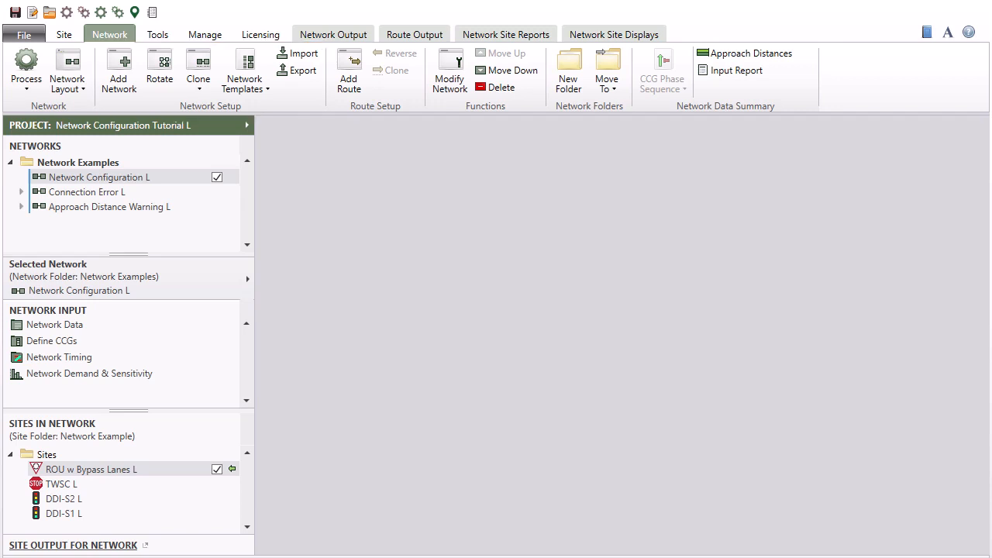
click(268, 90)
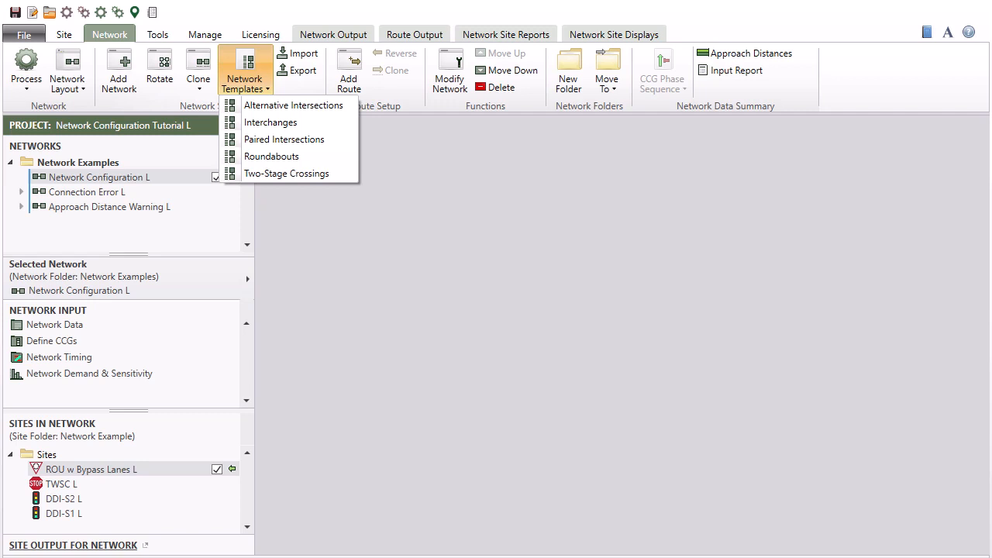
key(Escape)
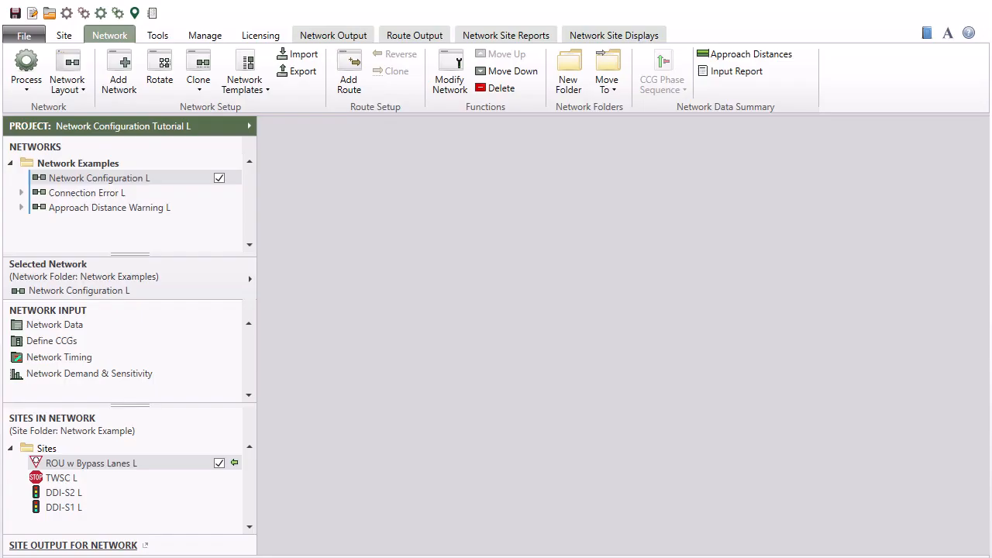
Add a new network in the Network Examples folder and name it Network Config Demo.
click(137, 94)
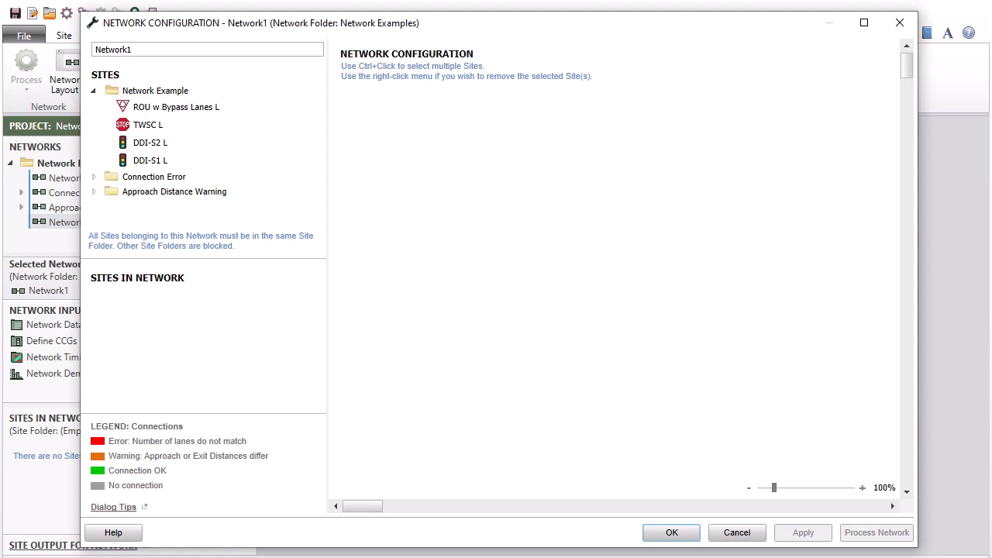
double_click(135, 50)
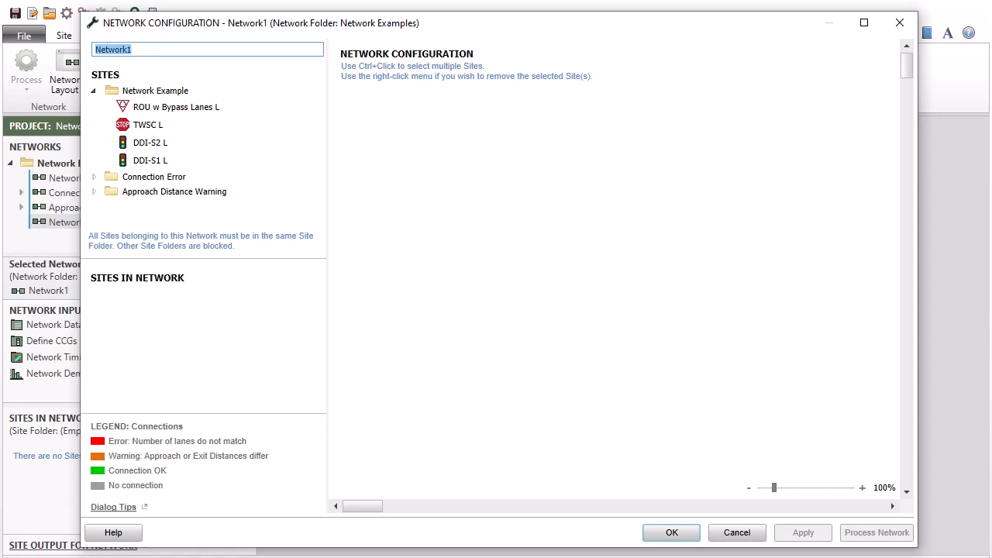
text(Network Config Demo)
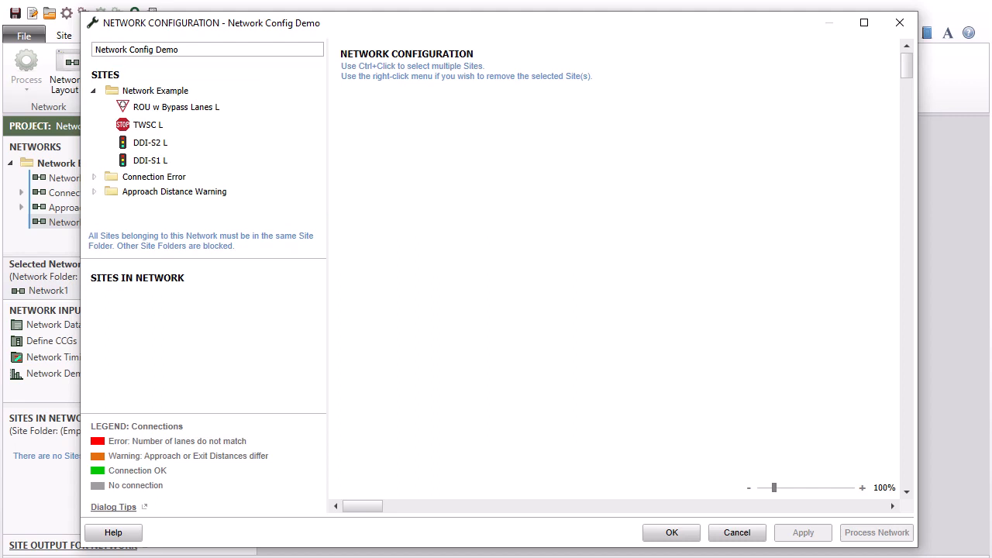
Add the ROU w Bypass Lanes L and TWSC L sites to the network and connect the roundabout's east leg to TWSC L's west leg.
click(248, 114)
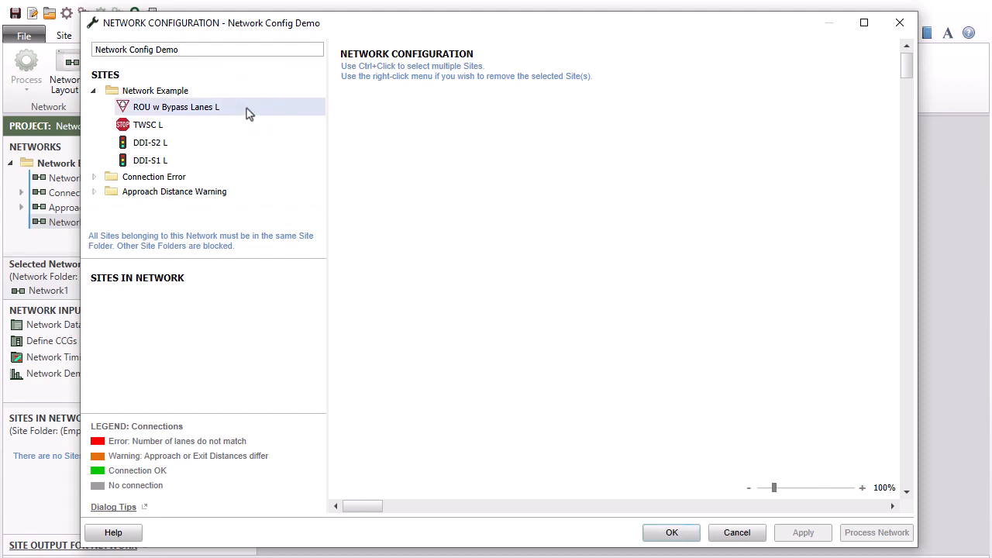
drag(248, 113, 419, 252)
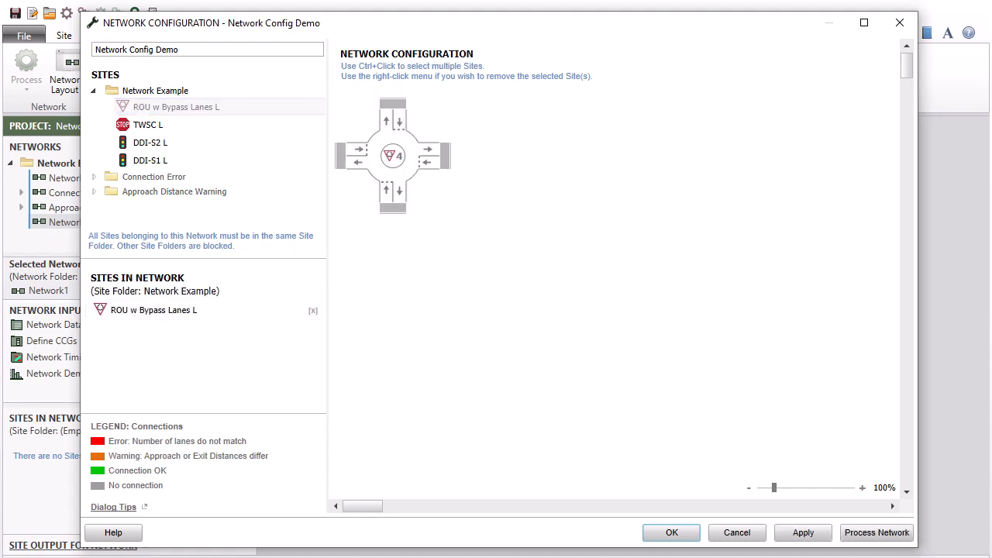
drag(237, 124, 554, 210)
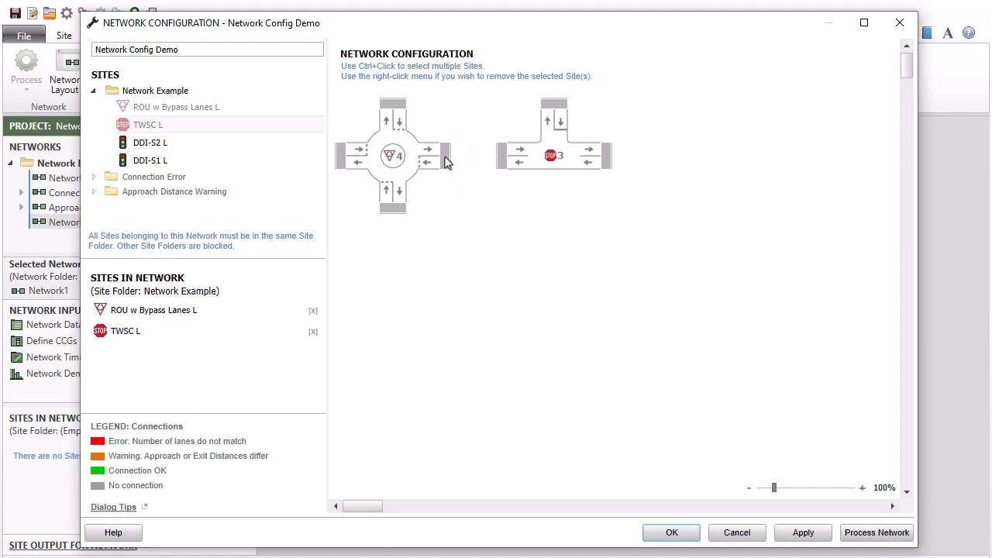
drag(446, 162, 501, 161)
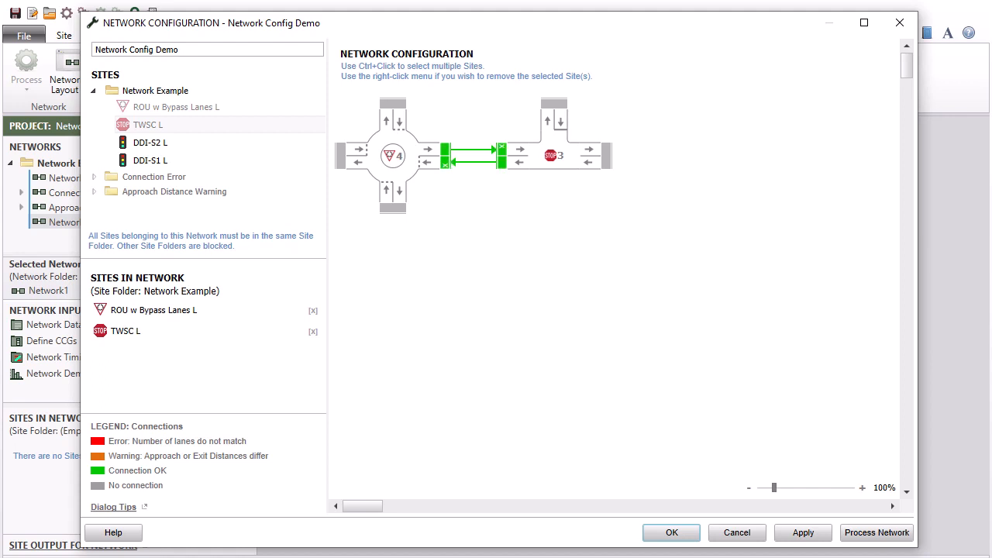
Add the DDI-S2 L site east of TWSC L and connect its west leg to TWSC L's east leg.
click(240, 147)
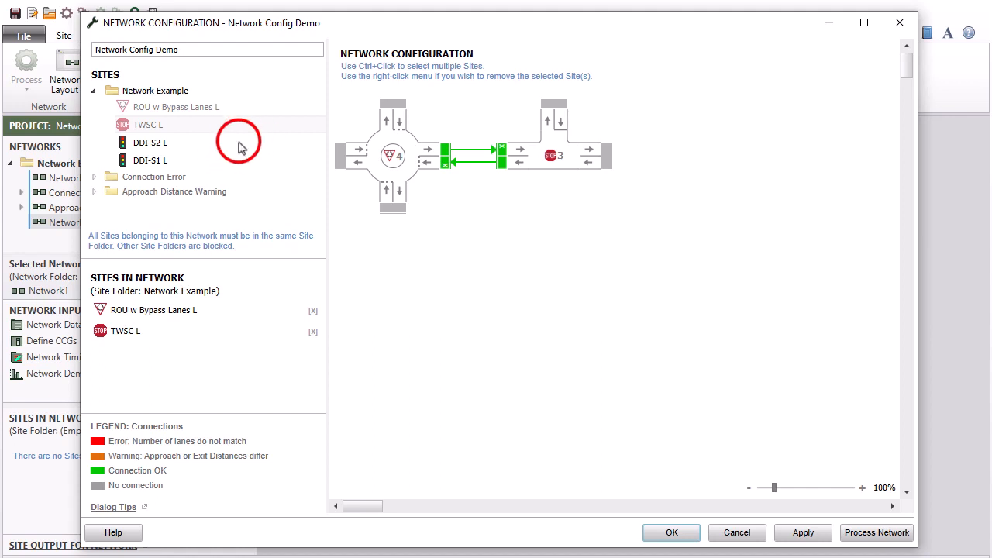
drag(241, 147, 677, 223)
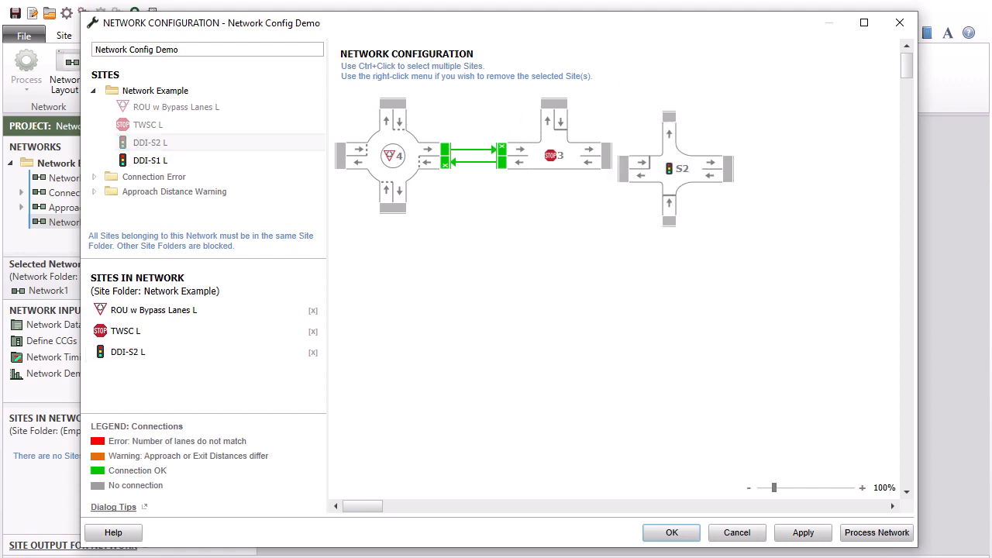
click(609, 166)
drag(609, 167, 622, 167)
Add the DDI-S1 L site east of DDI-S2 L and connect the facing legs of the two signals.
click(243, 162)
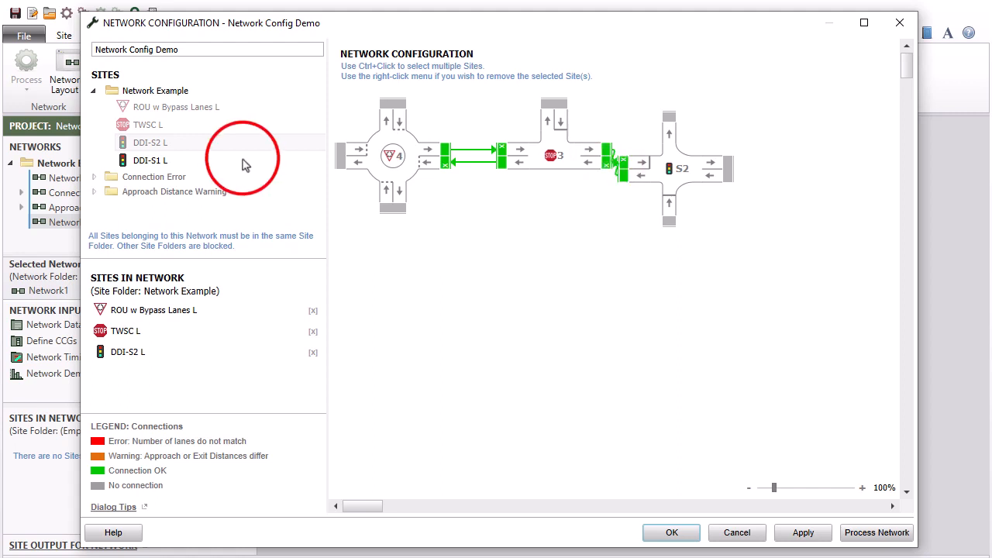
drag(244, 164, 803, 209)
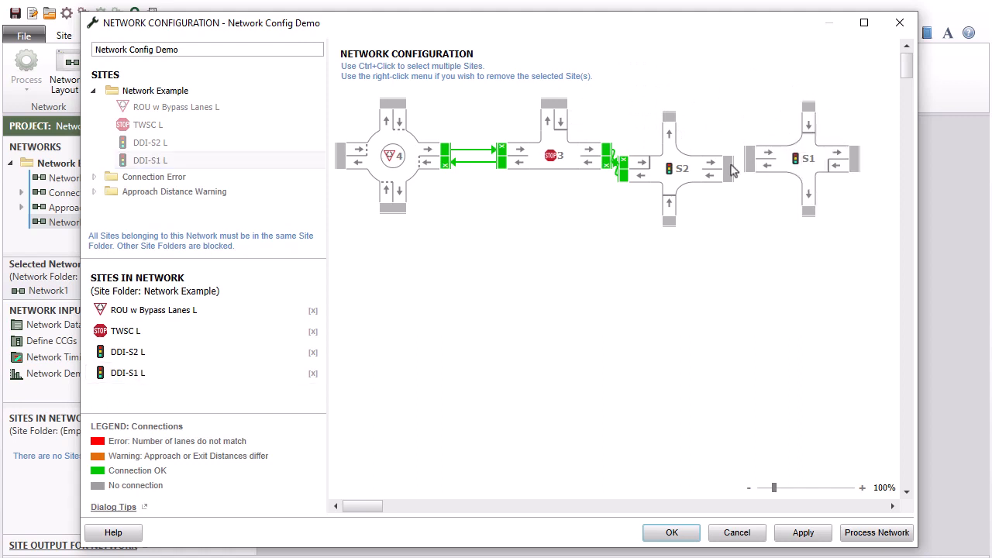
drag(733, 170, 750, 172)
Align the DDI-S2 L and DDI-S1 L sites horizontally with the roundabout and TWSC L.
click(666, 183)
drag(665, 180, 667, 168)
click(693, 187)
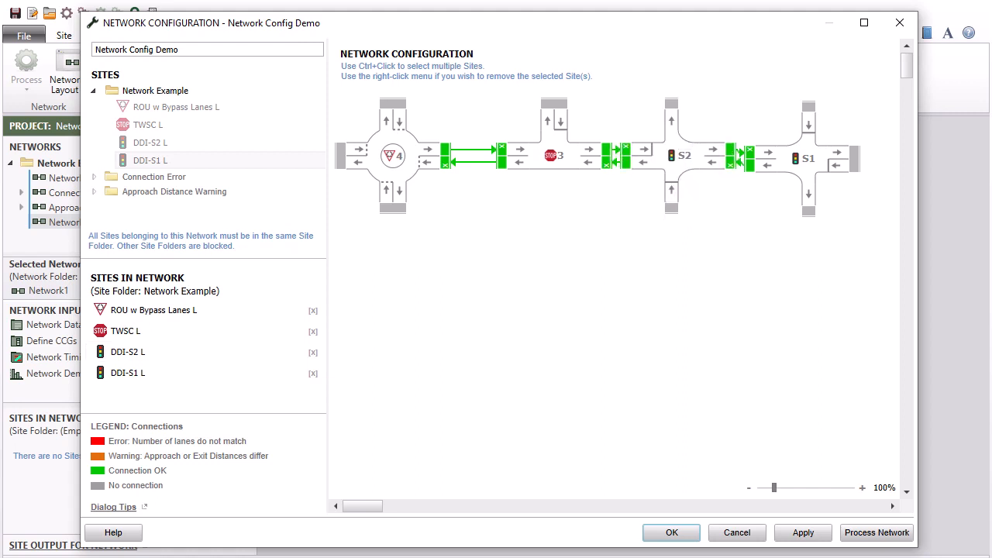
click(807, 177)
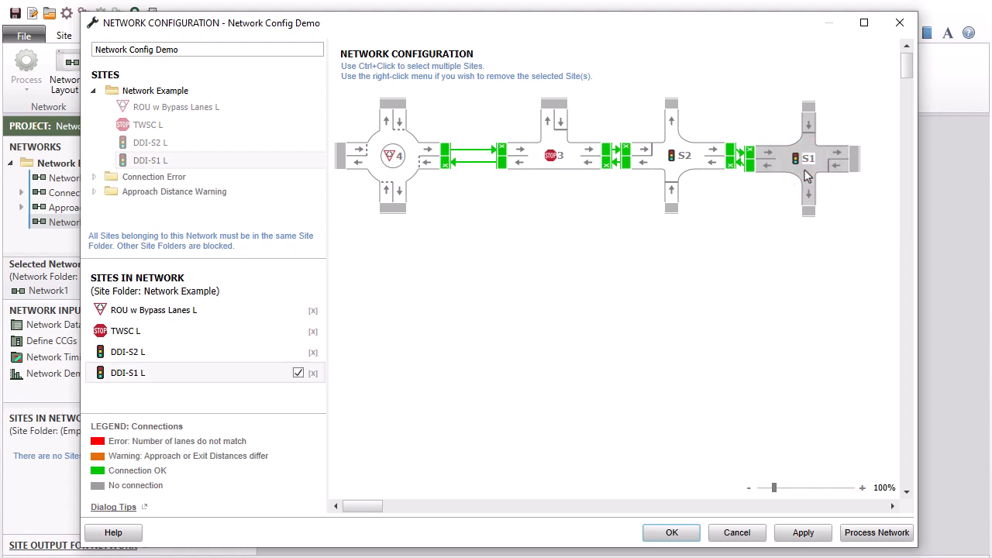
mouse_move(806, 177)
mouse_down()
mouse_move(810, 157)
mouse_move(814, 192)
mouse_move(812, 172)
mouse_up()
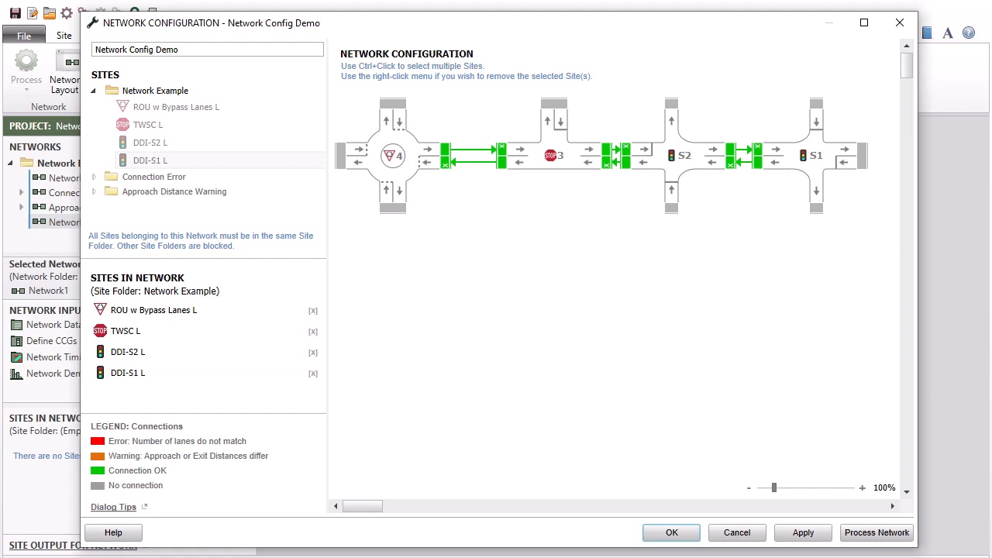
Shift TWSC L, DDI-S2 L and DDI-S1 L together slightly east, and move the whole connected network a little lower in the diagram.
click(571, 160)
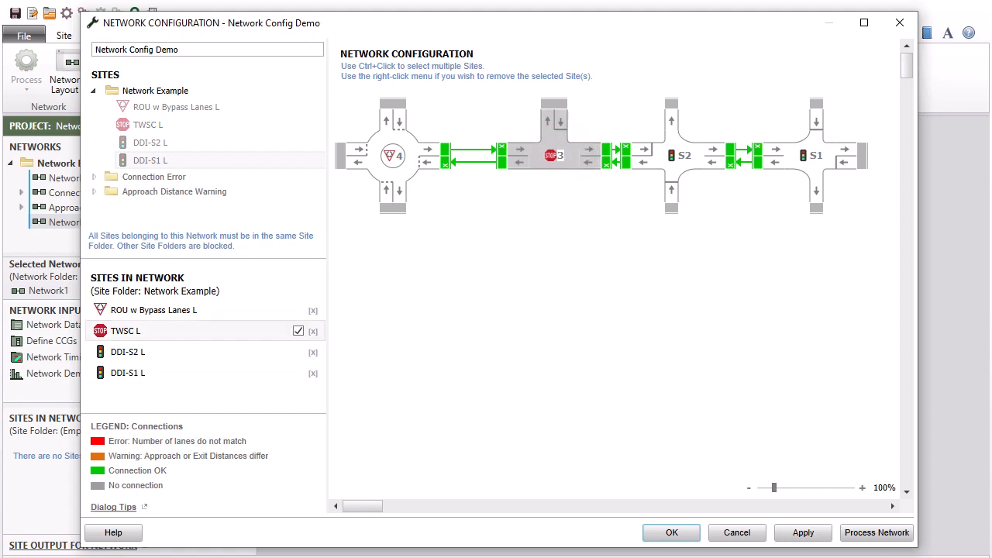
ctrl+click(700, 158)
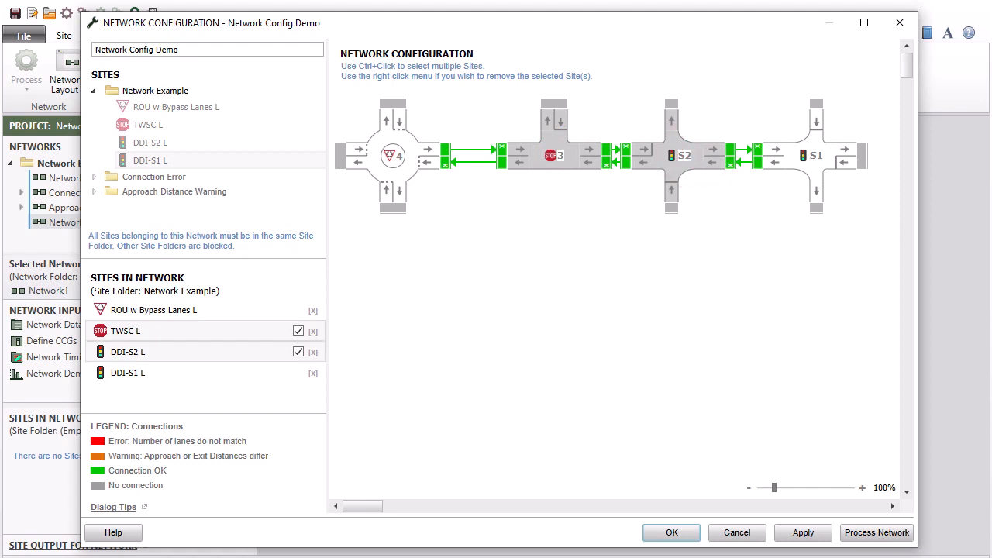
ctrl+click(791, 157)
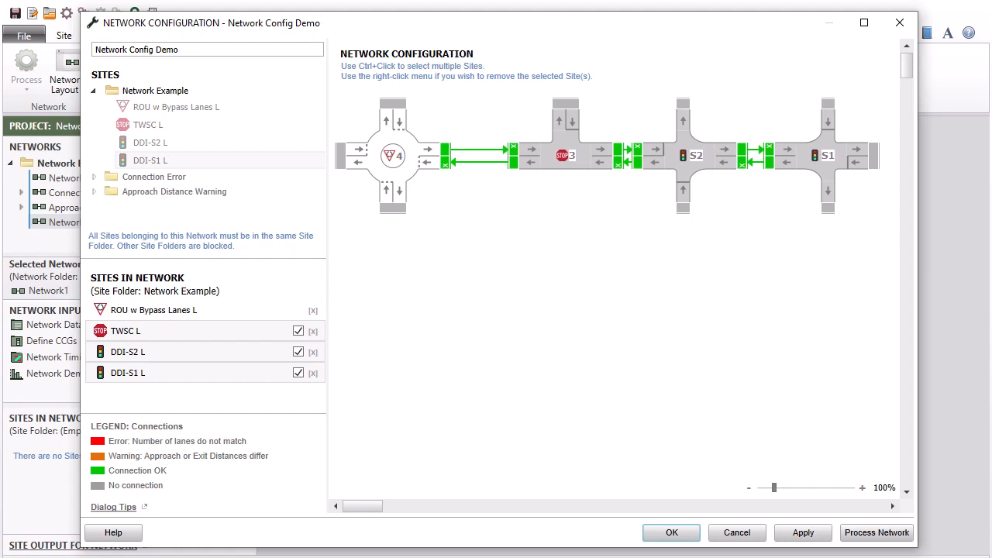
click(621, 279)
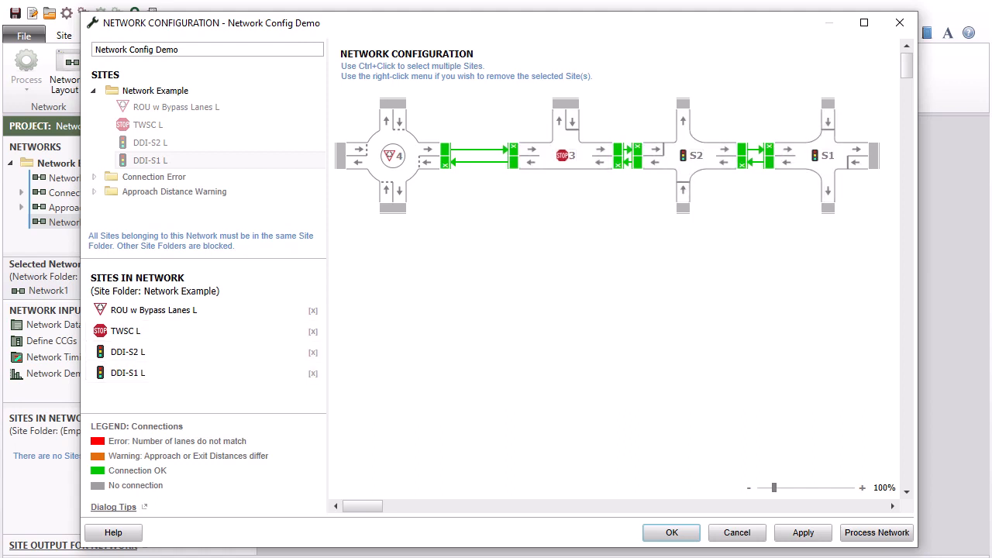
click(490, 154)
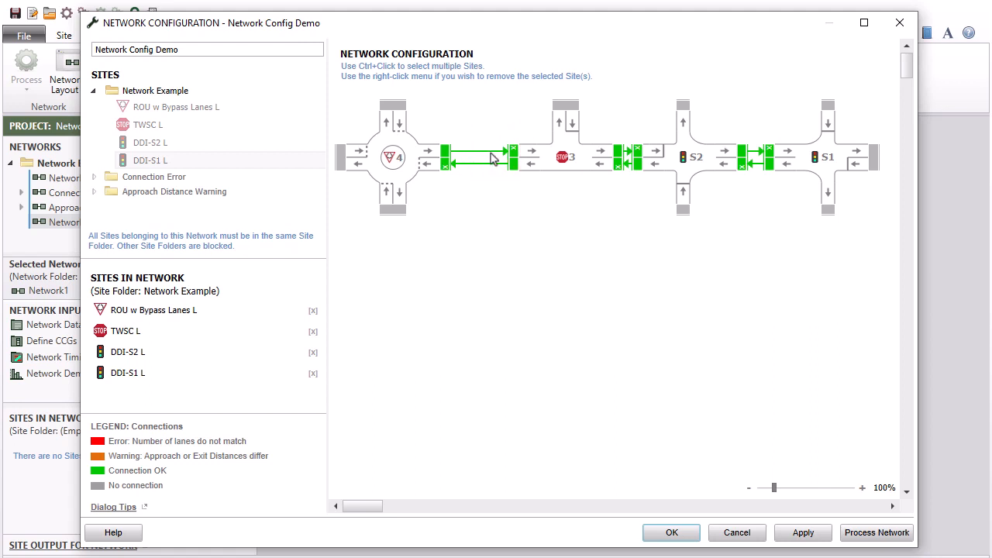
drag(490, 154, 497, 175)
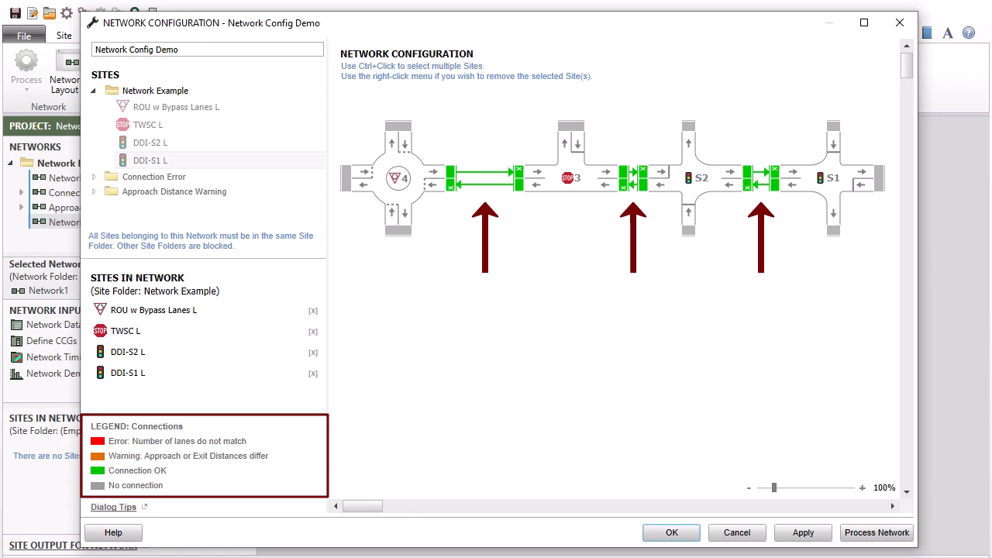
Select the DDI-S1 L site and view the removal and site input options available for it.
click(776, 173)
right_click(250, 373)
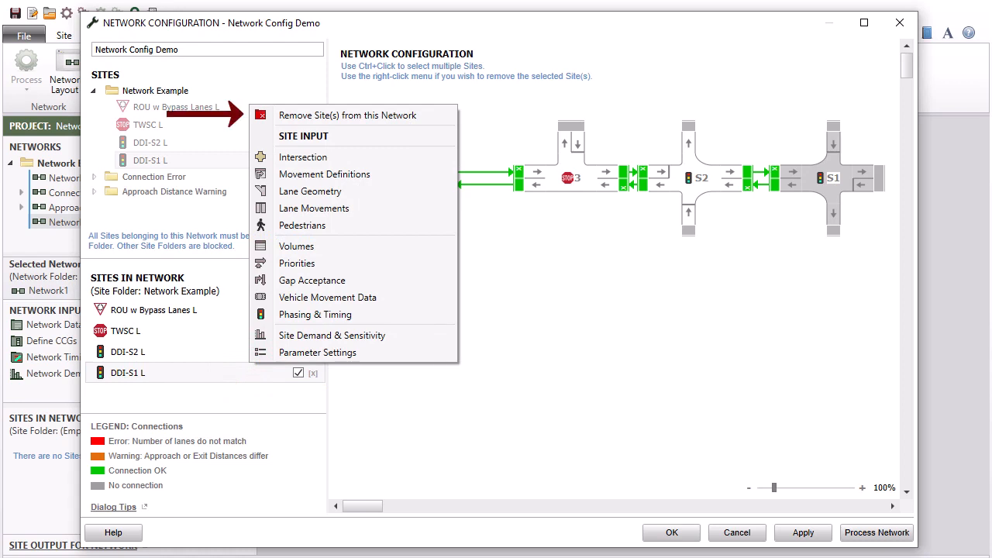
click(552, 180)
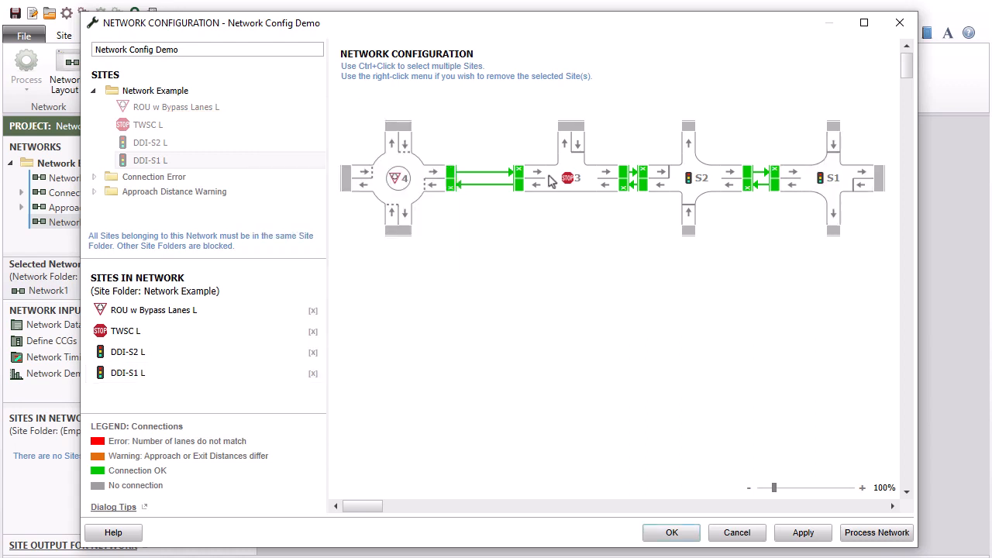
Remove the TWSC L site from the network and put it back in its former position with its connections.
right_click(549, 176)
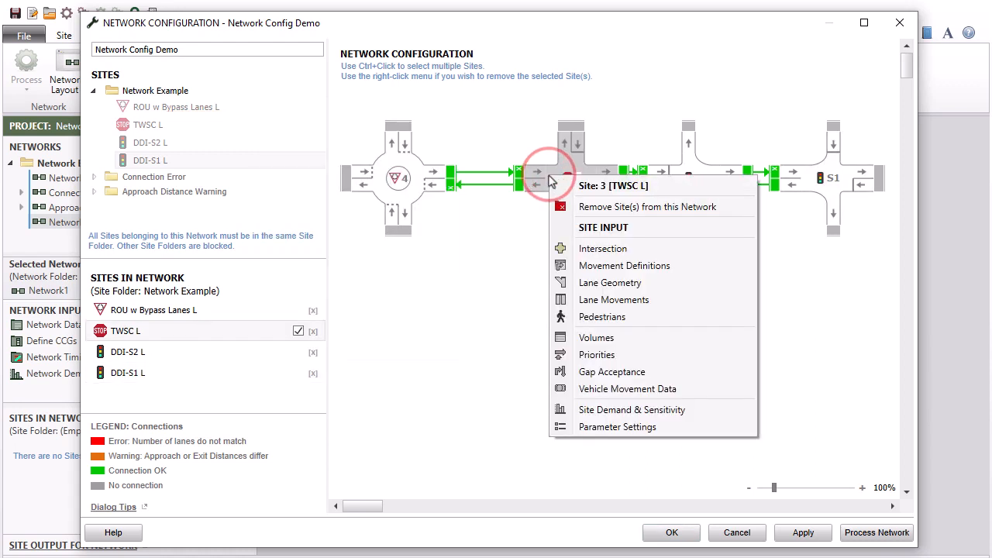
click(726, 210)
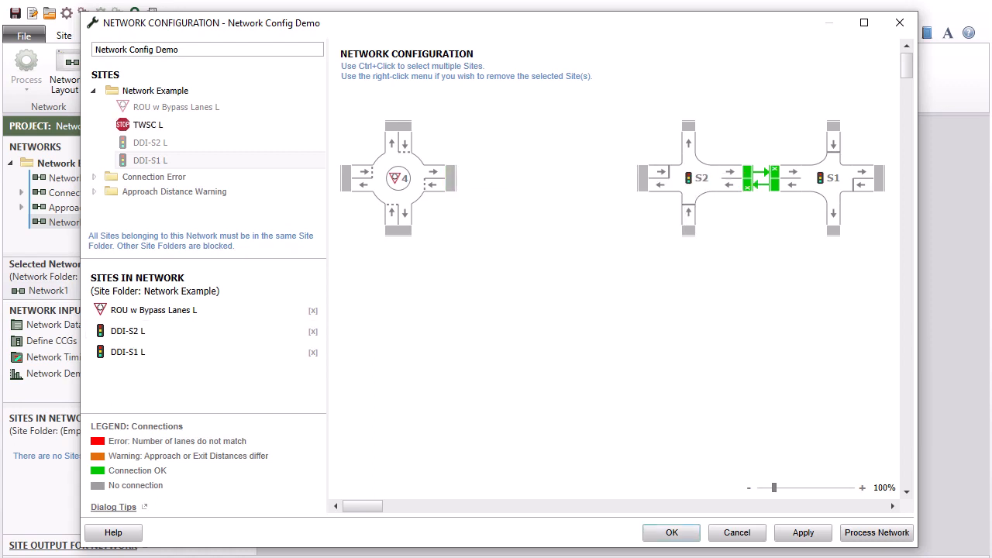
click(148, 124)
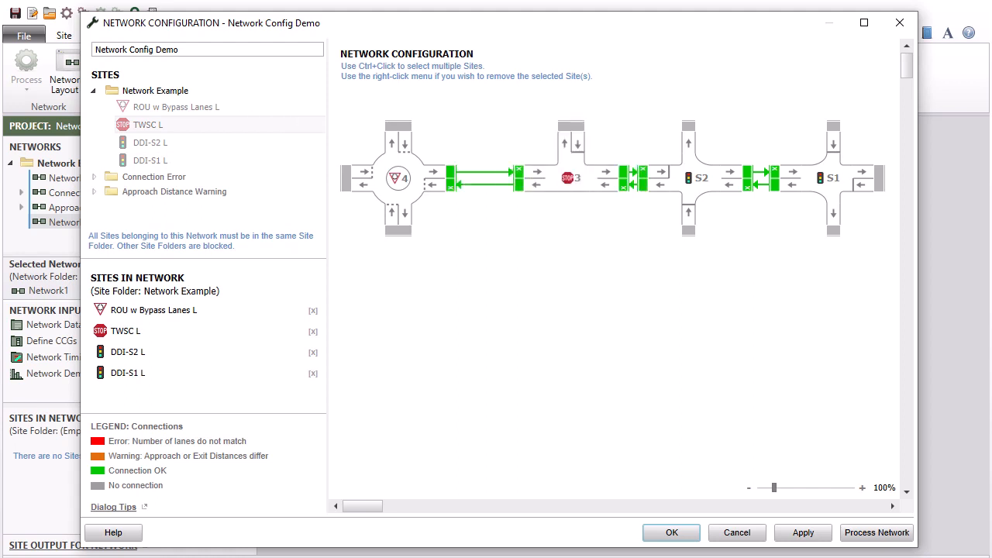
Accept the network configuration and display the layout of the Network Config Demo network.
click(686, 533)
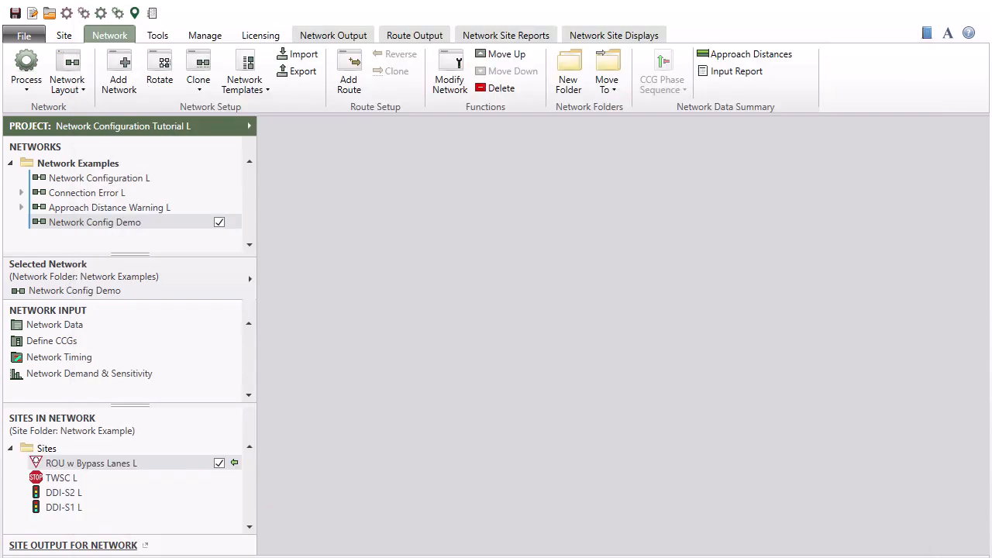
click(85, 68)
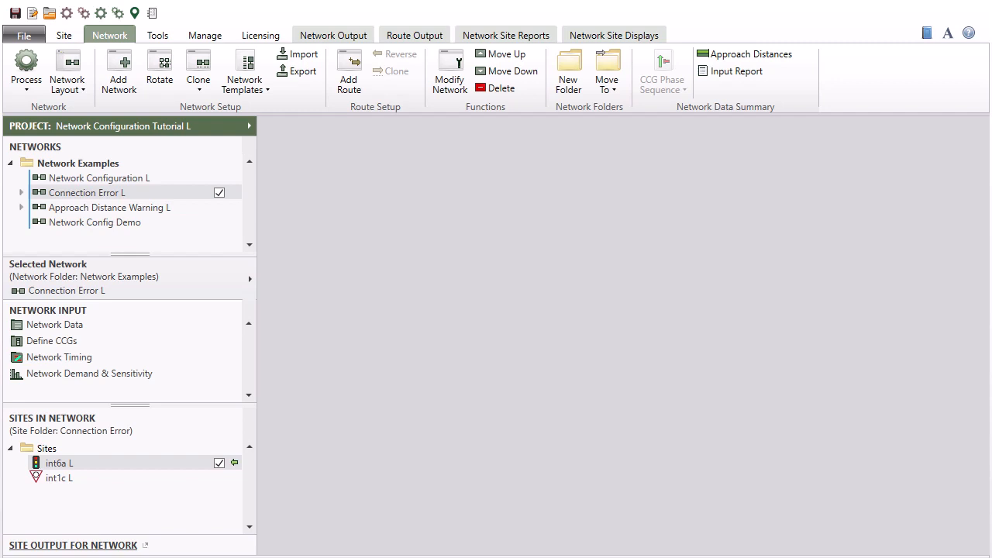
Display the layout of the Connection Error L network and open its configuration to inspect the connection between its two sites.
click(83, 69)
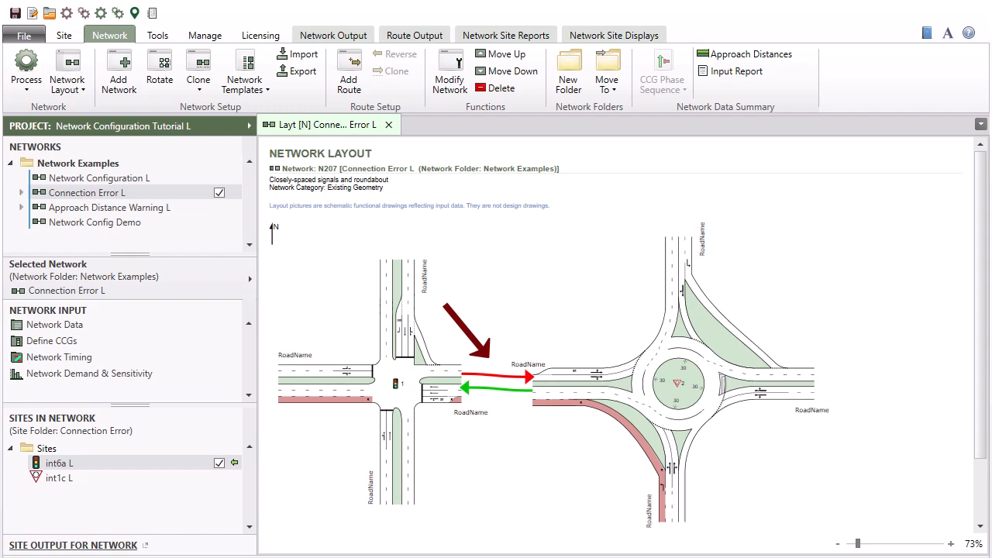
click(453, 94)
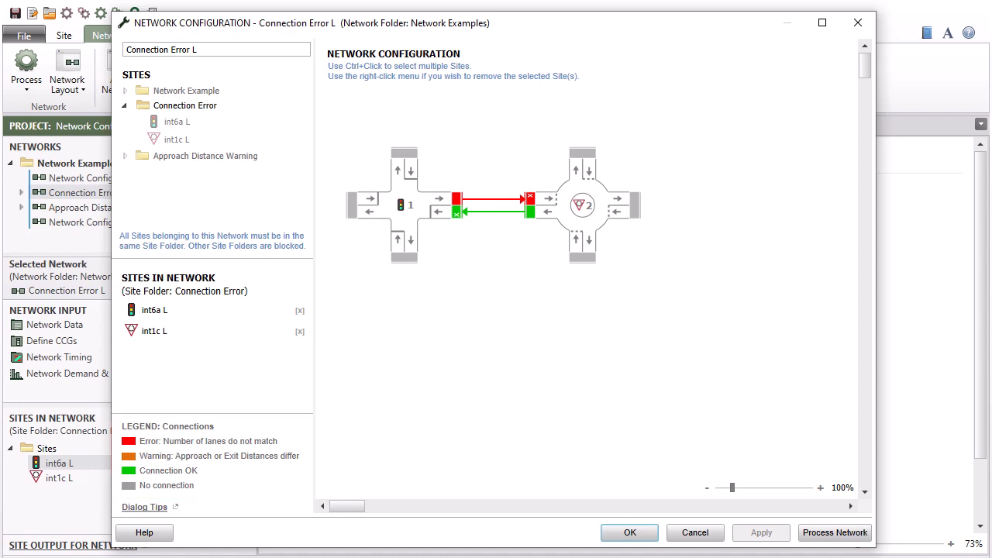
mouse_move(531, 206)
Select the int1c L roundabout site and open its Lane Geometry, agreeing to save changes in the original site.
right_click(258, 336)
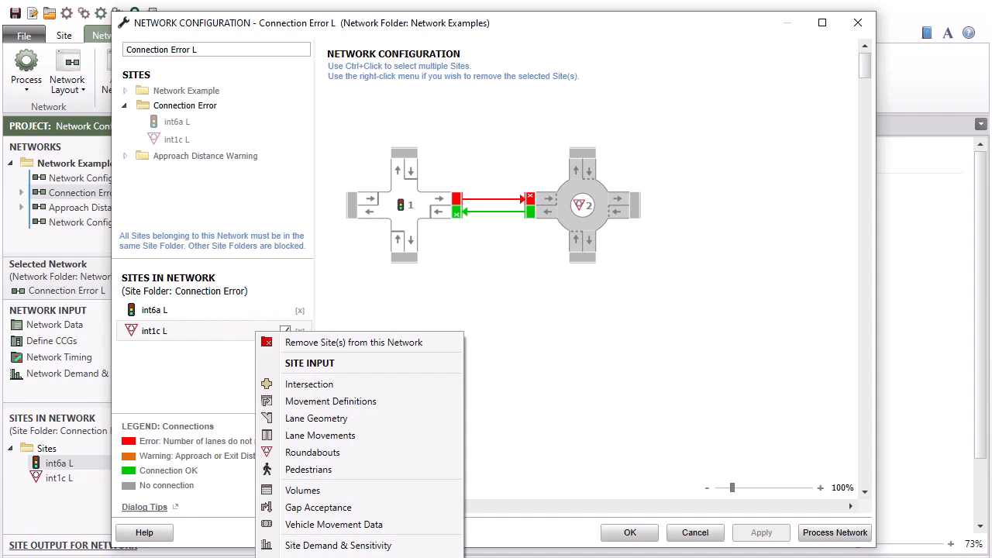
key(Escape)
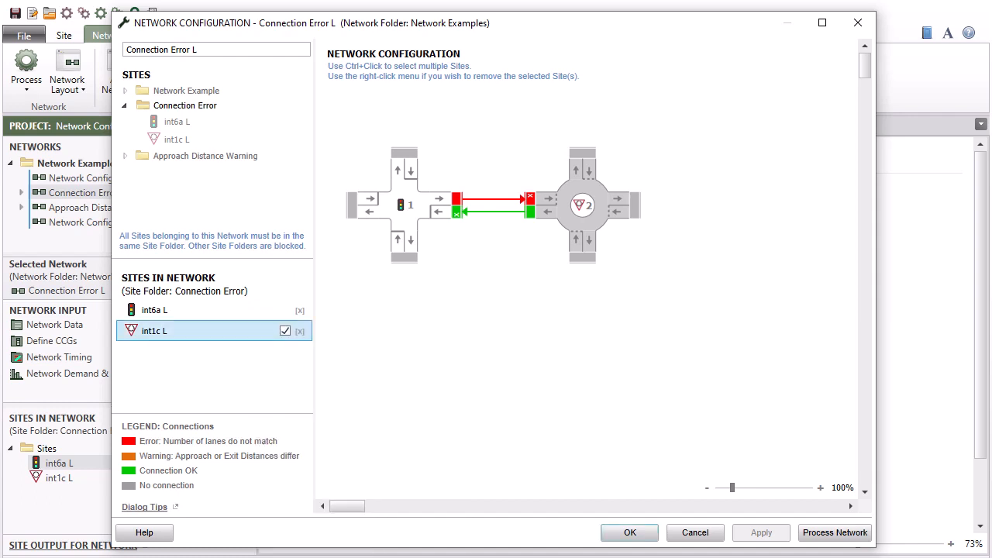
right_click(563, 208)
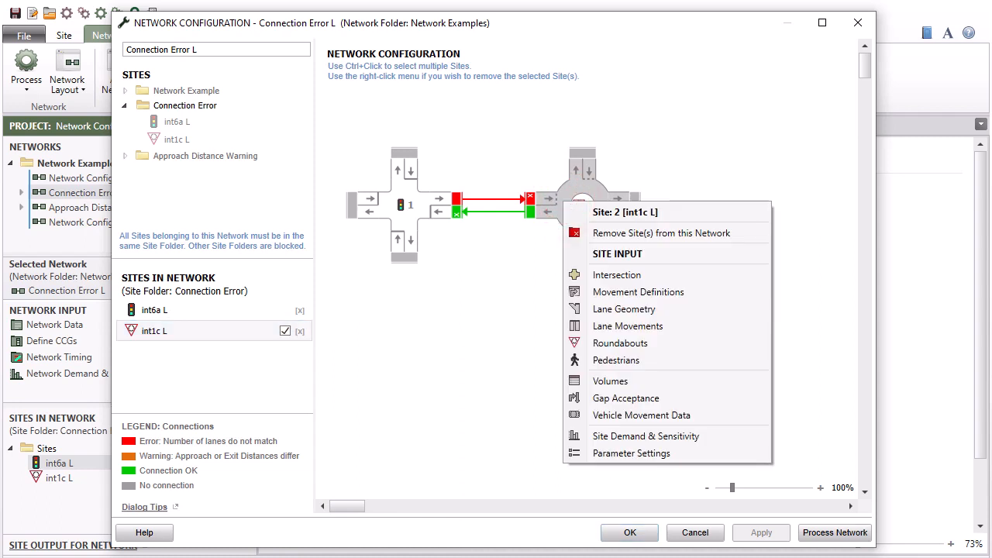
click(695, 312)
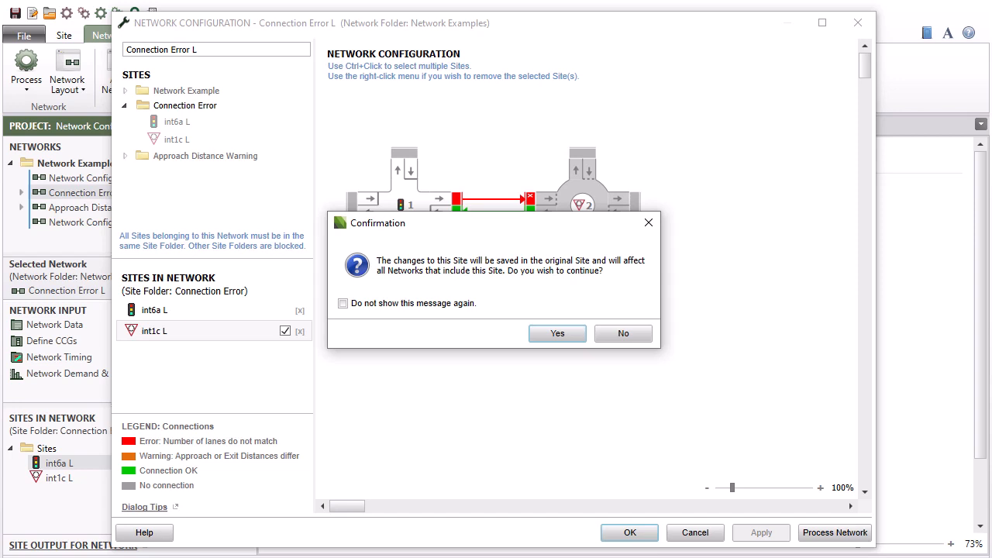
click(575, 335)
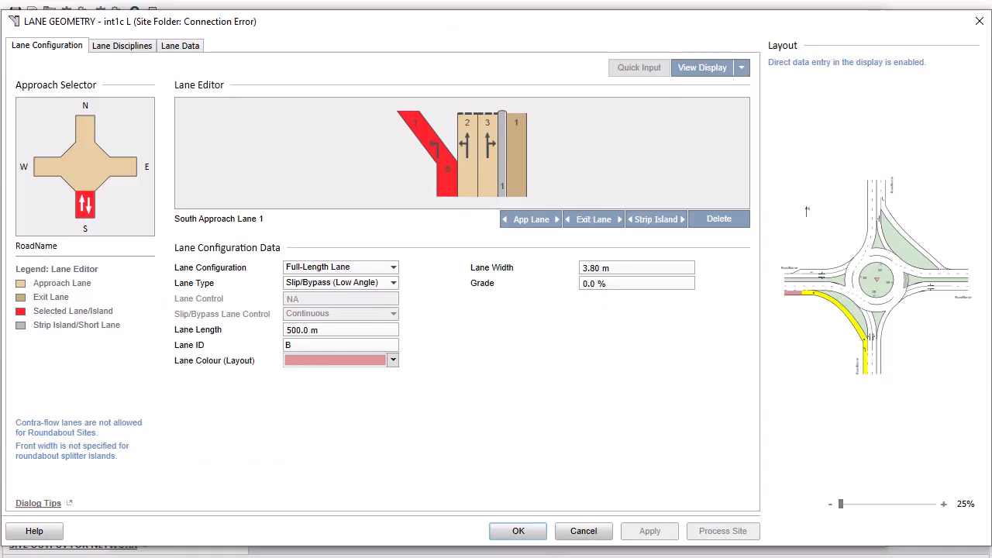
Change West Approach Lane 1 of int1c L to a Full-Length Lane and accept the Connection Error L network configuration.
click(44, 167)
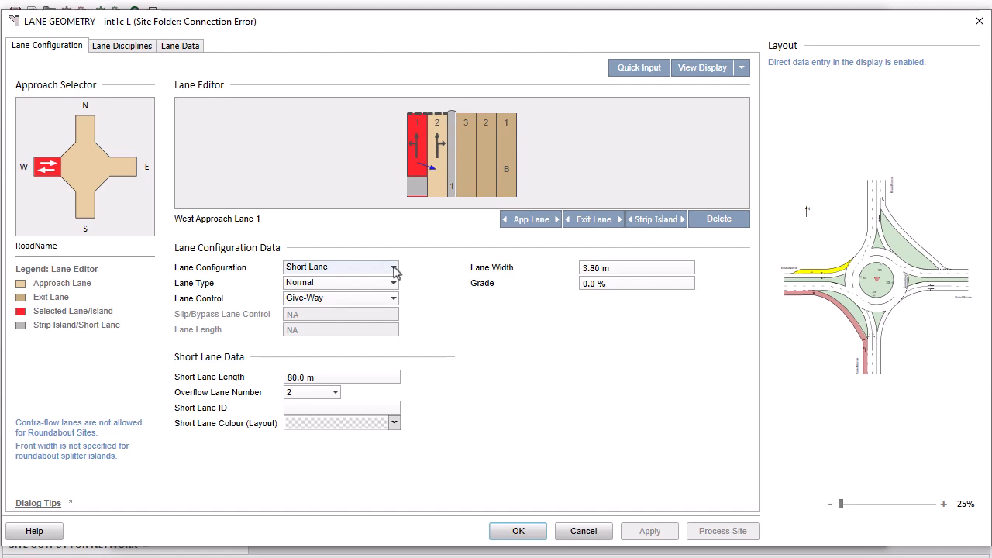
click(394, 269)
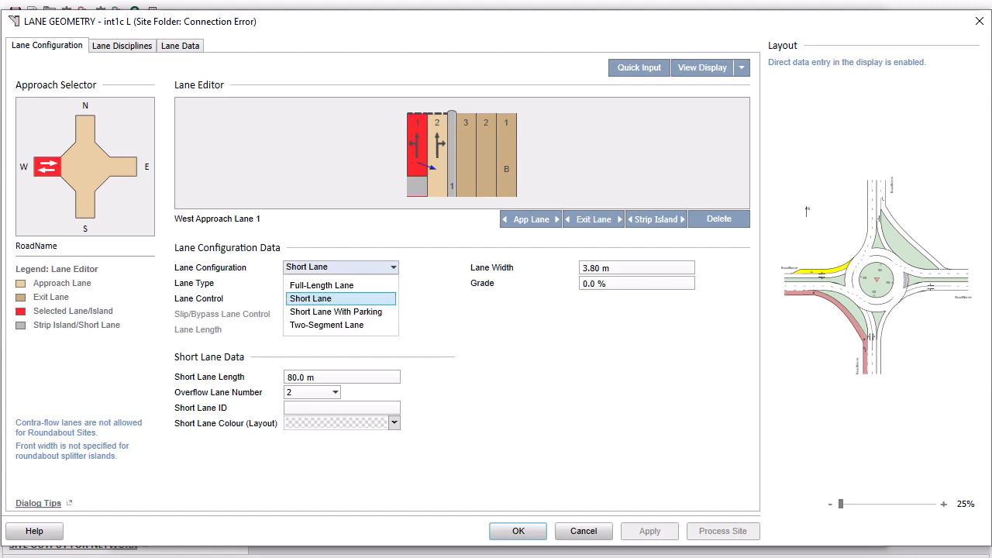
click(389, 287)
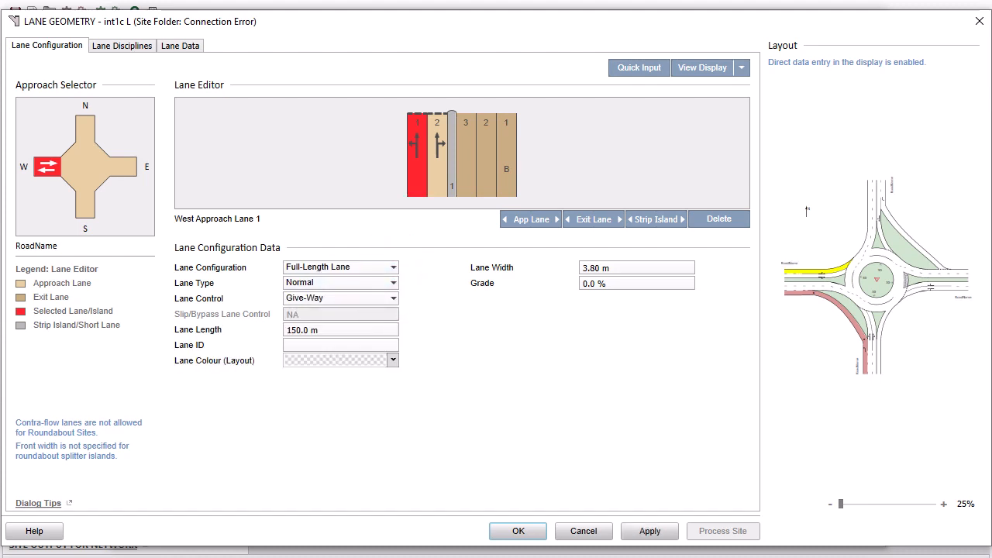
click(518, 531)
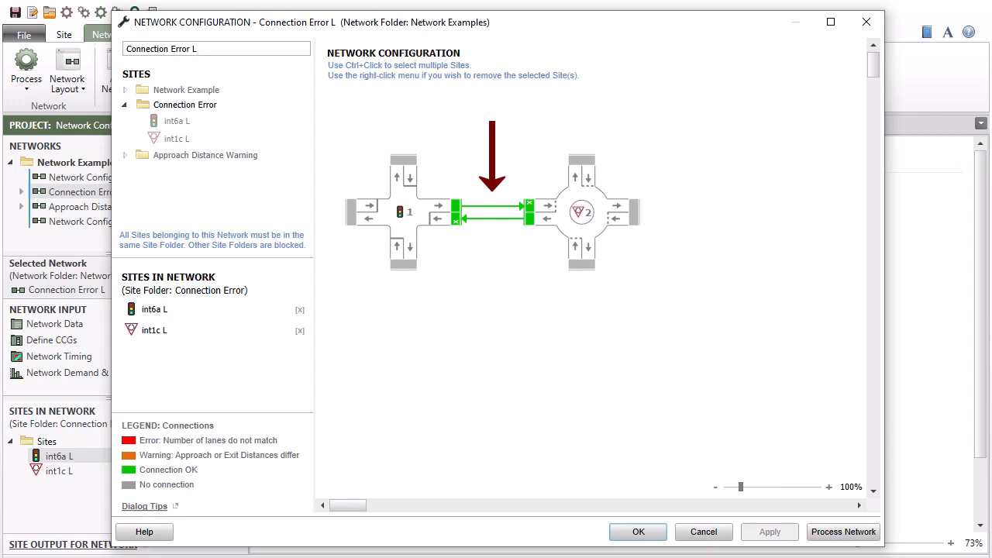
click(650, 534)
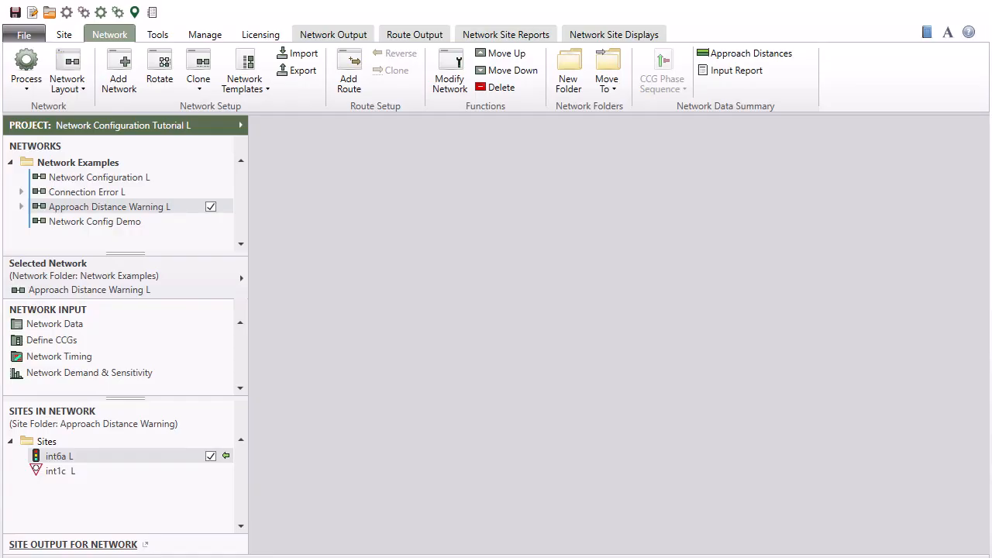
Display the approach distances of the Approach Distance Warning L network and inspect the connection between its sites in the network configuration.
click(462, 65)
click(798, 54)
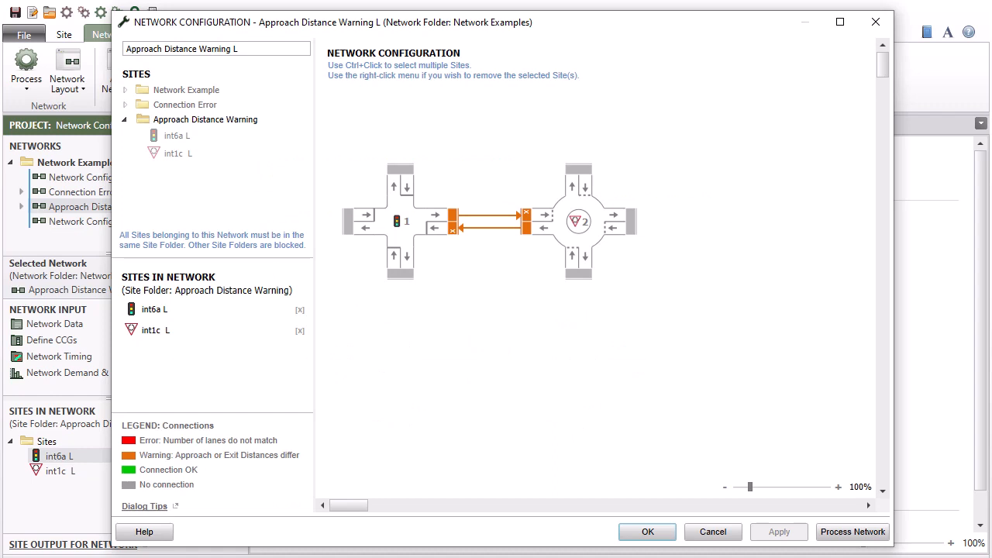
mouse_move(527, 235)
Select the int1c L site in this network and open its Intersection input, agreeing to save changes in the original site.
click(285, 330)
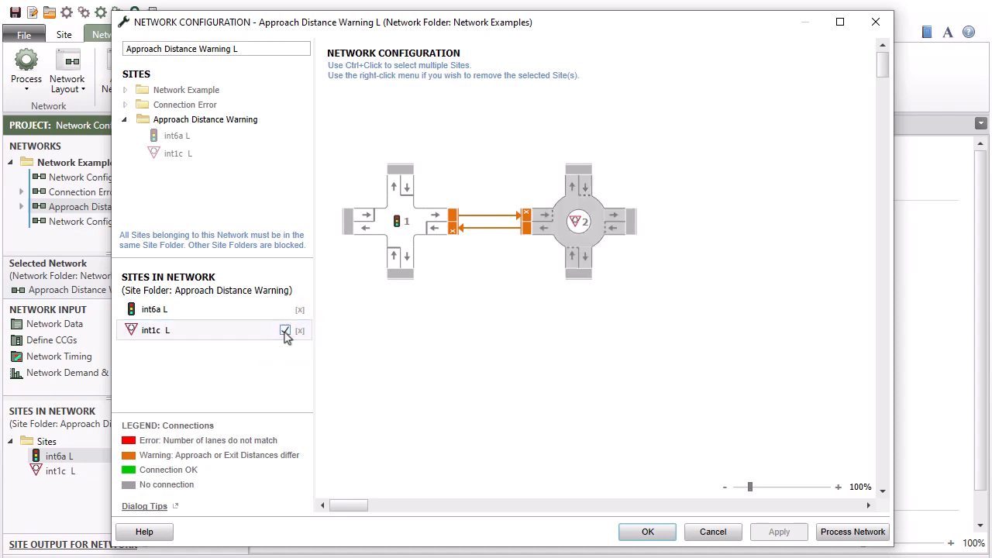
right_click(557, 210)
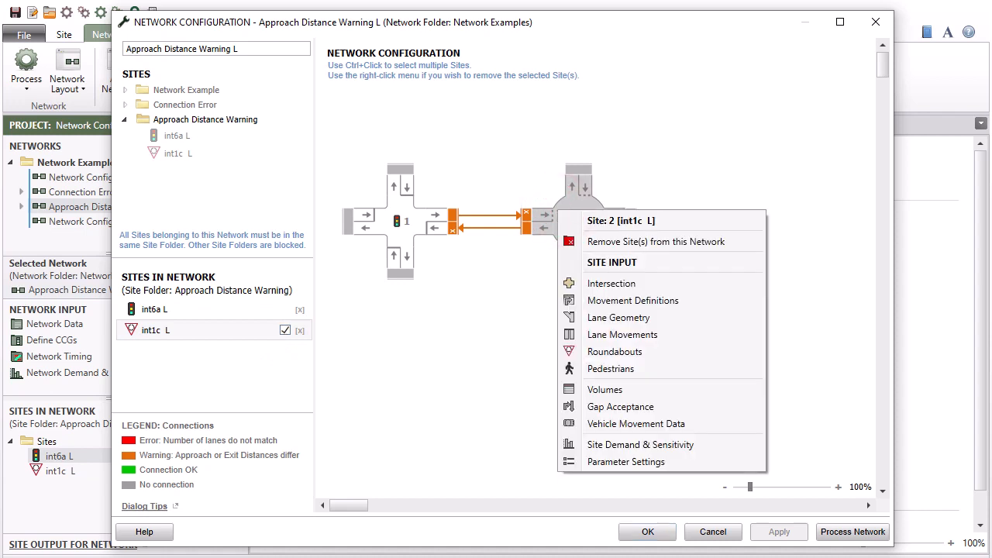
click(652, 284)
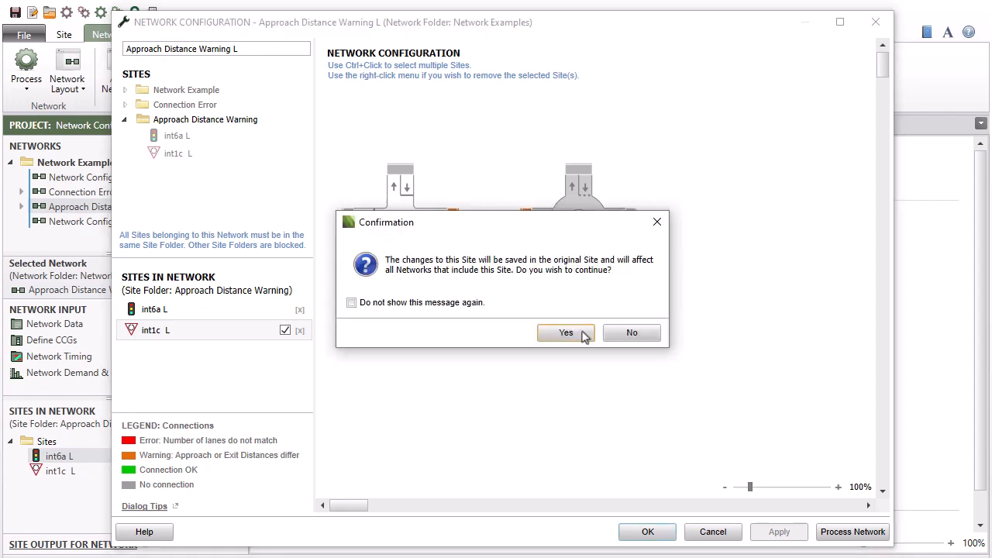
click(567, 332)
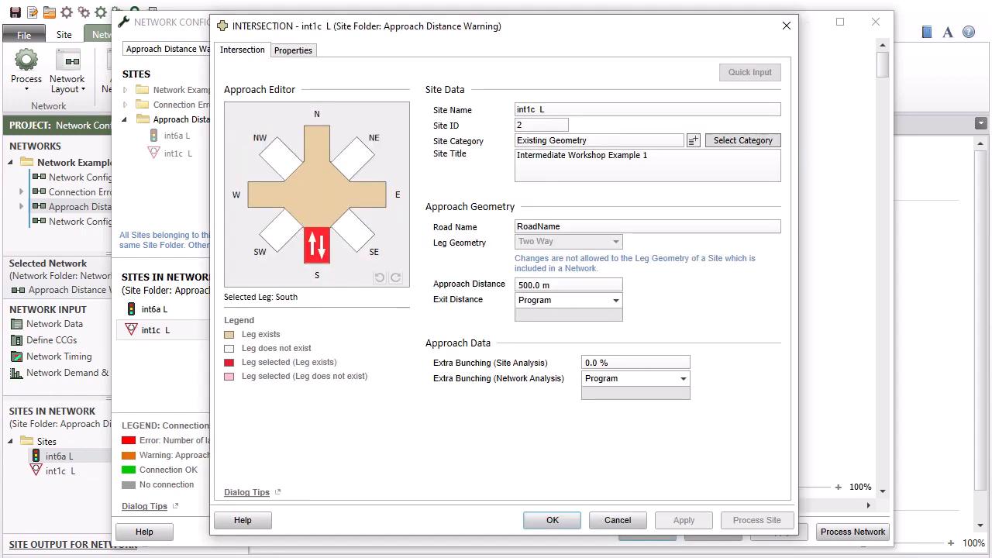
Set the Approach Distance of the int1c L west leg to 150 m and accept the Approach Distance Warning L network configuration.
click(263, 195)
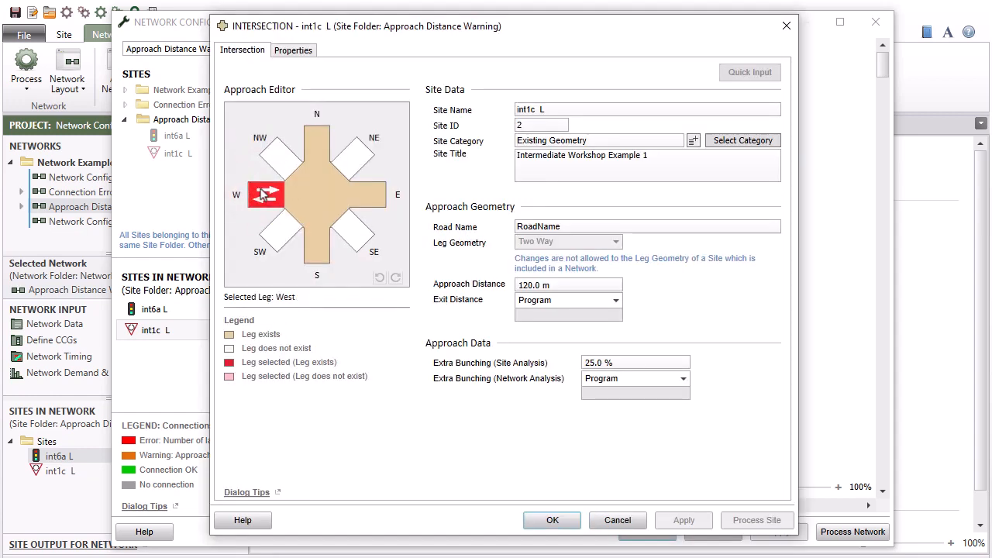
click(563, 286)
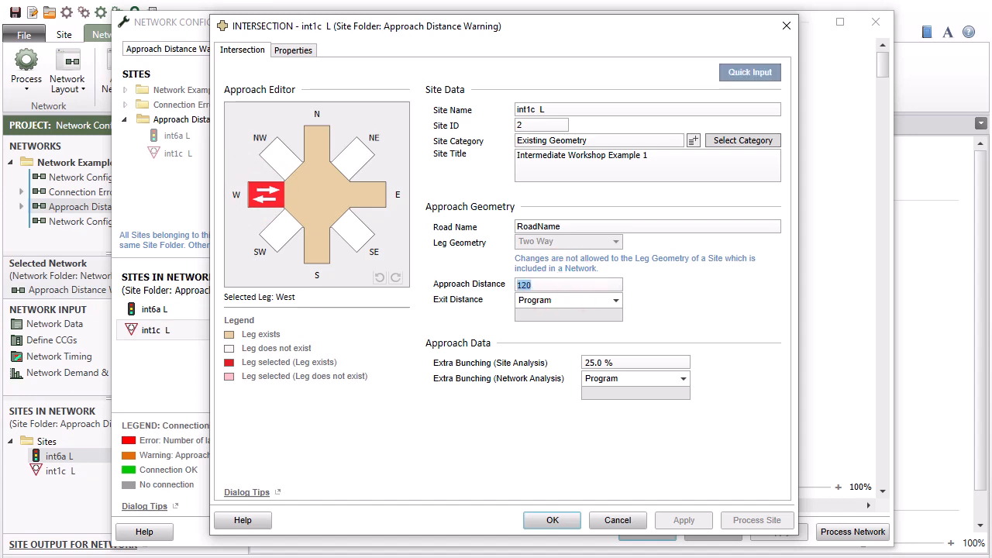
text(150)
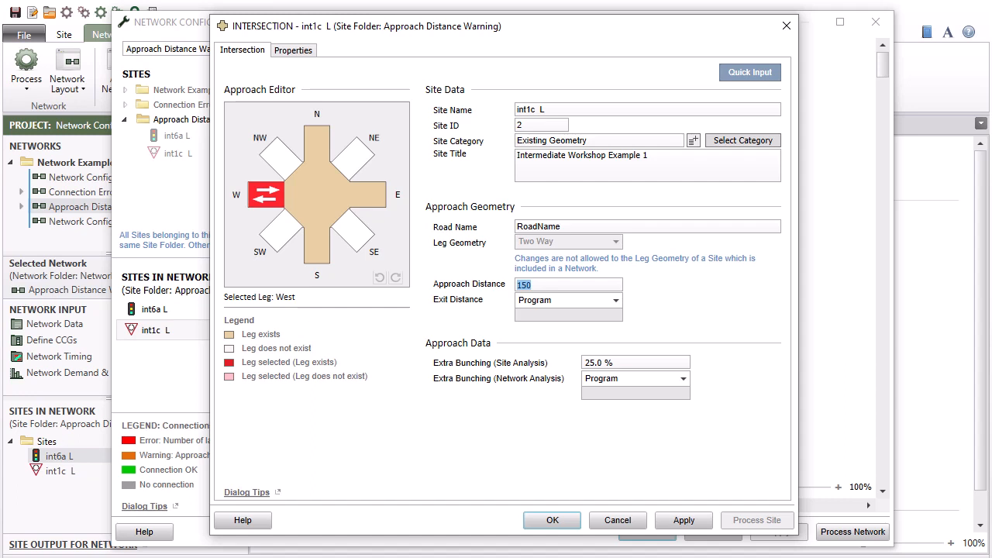
key(Tab)
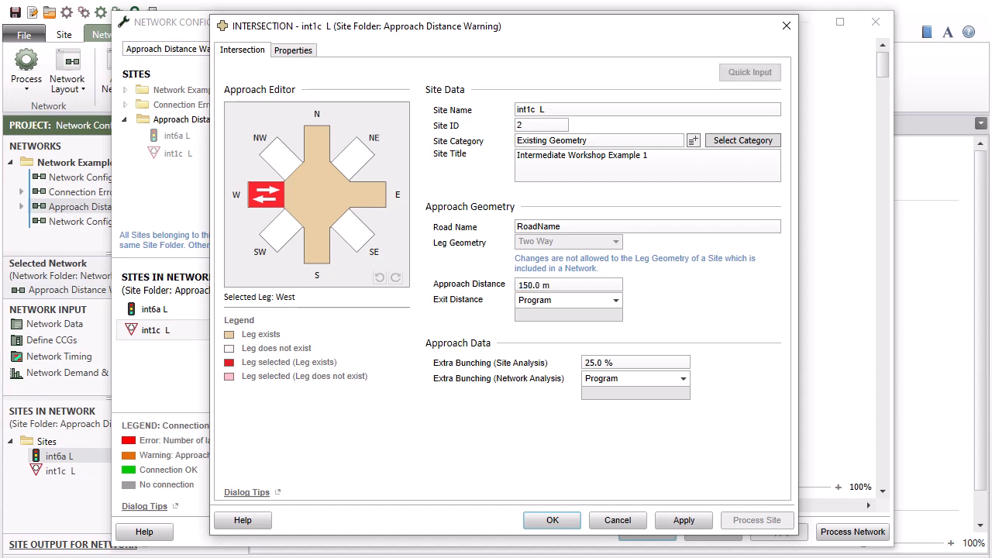
click(567, 522)
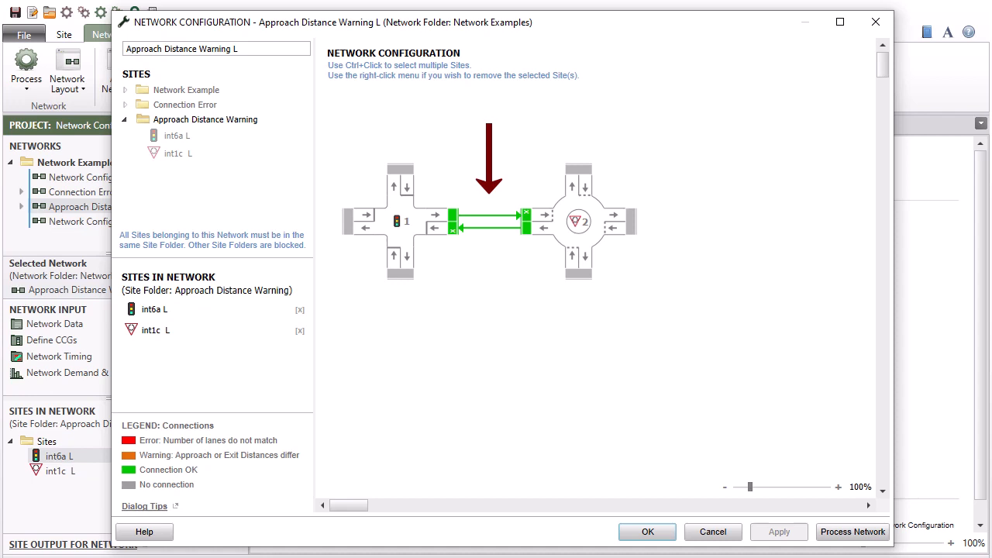
click(647, 532)
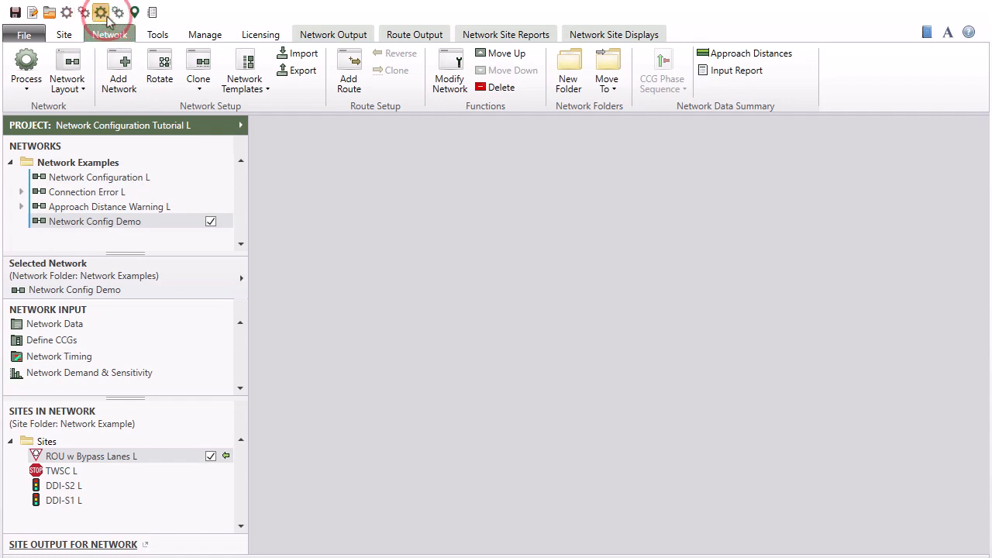
Display the network summary of Network Config Demo and its Degree of Saturation approach display for the whole network.
click(369, 41)
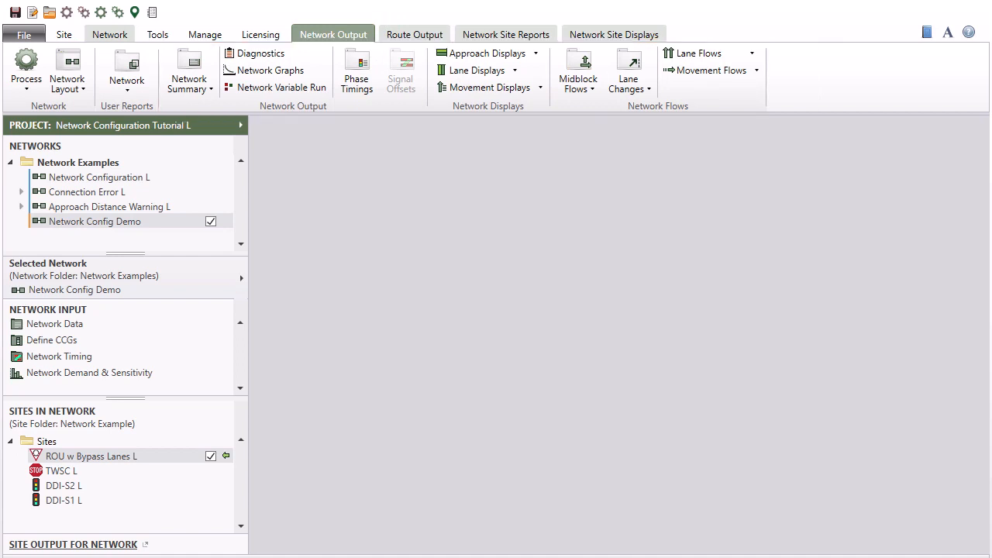
click(206, 61)
click(536, 56)
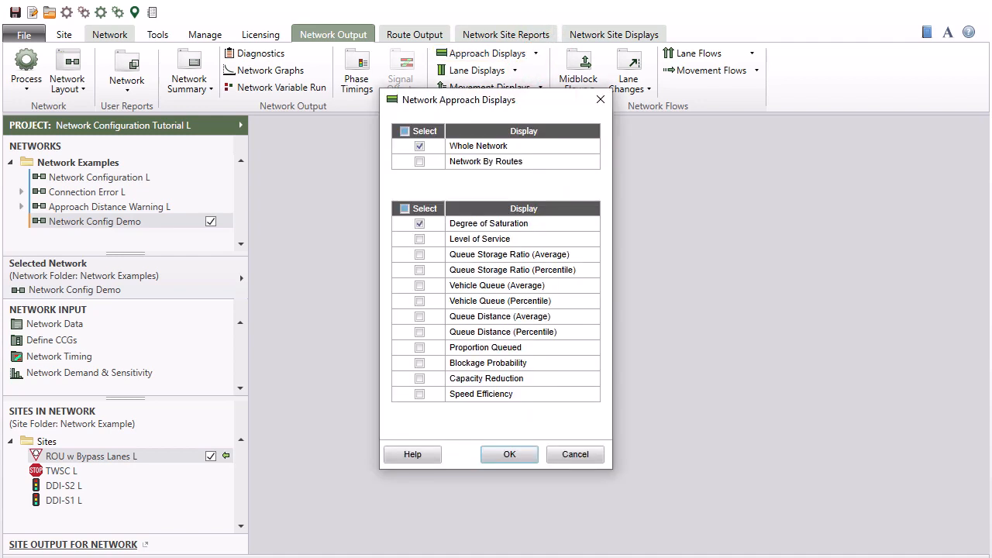
click(525, 456)
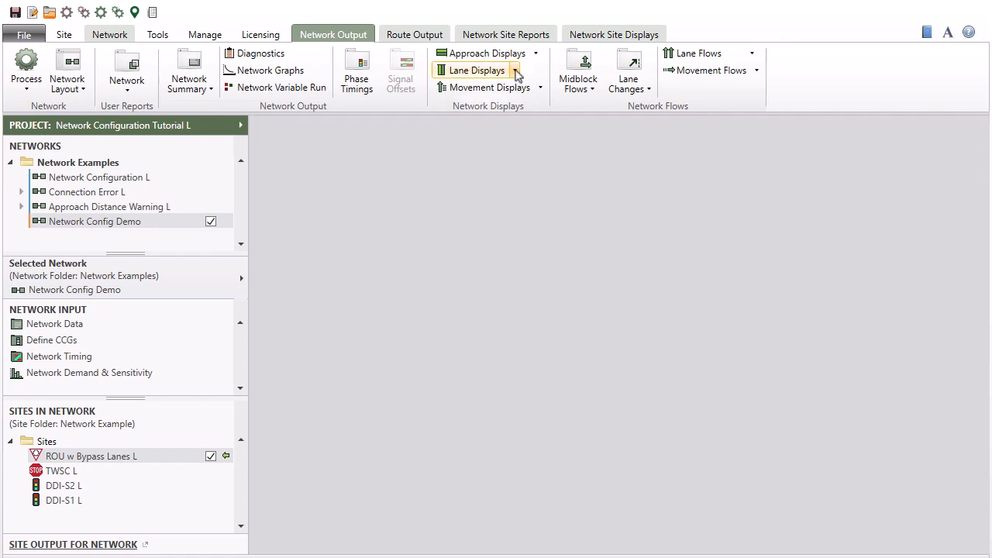
Display the whole-network lane Level of Service and the movement Delay - Average (Control / Stop-Line) for all movement classes.
click(515, 71)
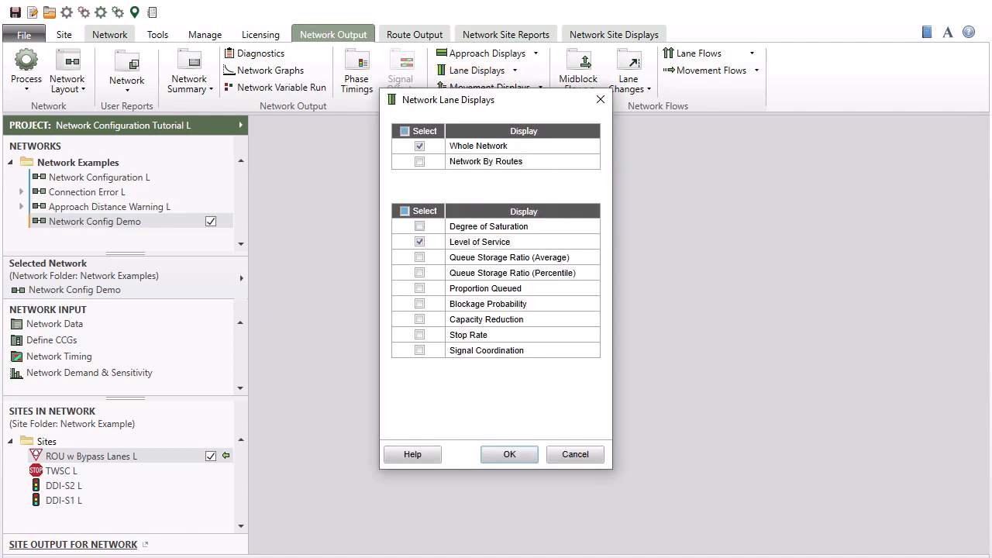
click(527, 456)
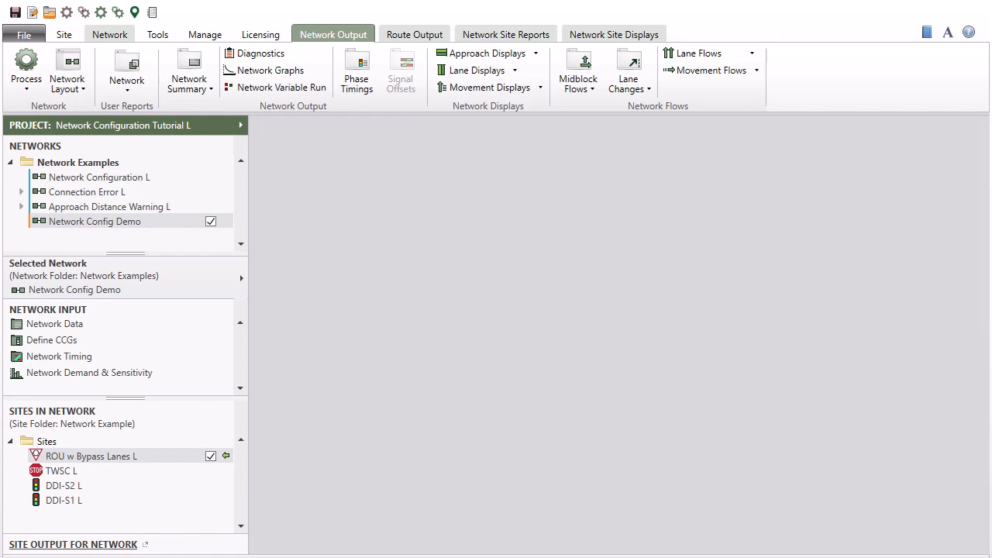
click(541, 88)
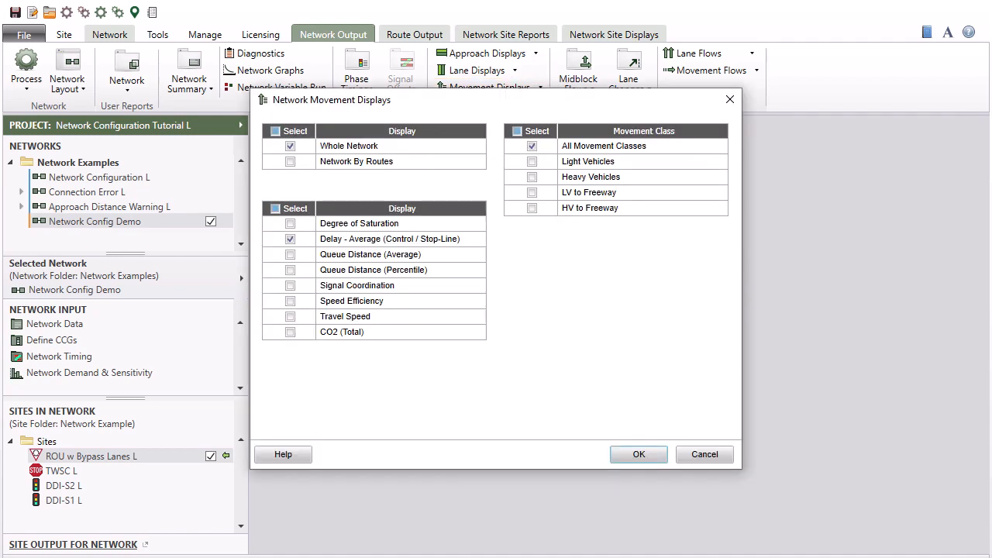
click(655, 457)
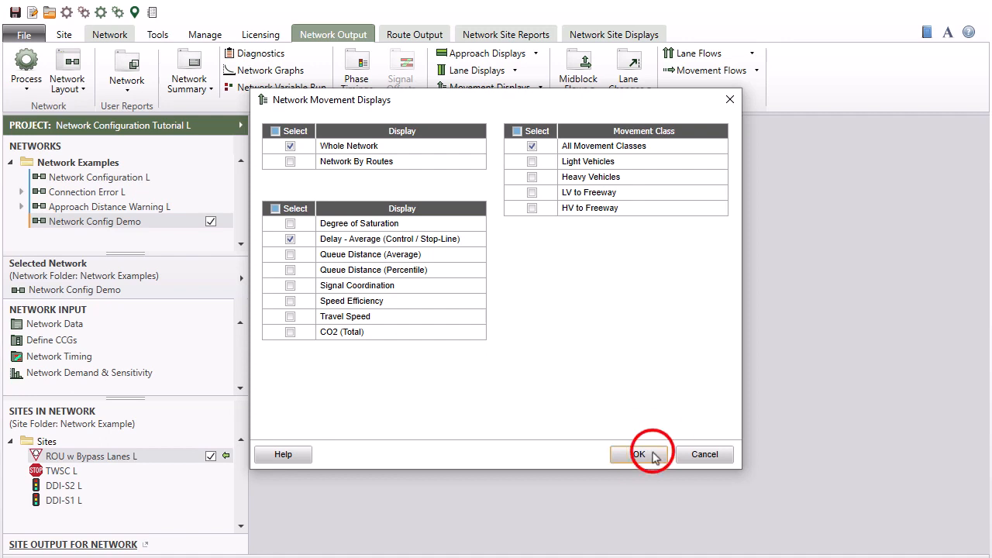